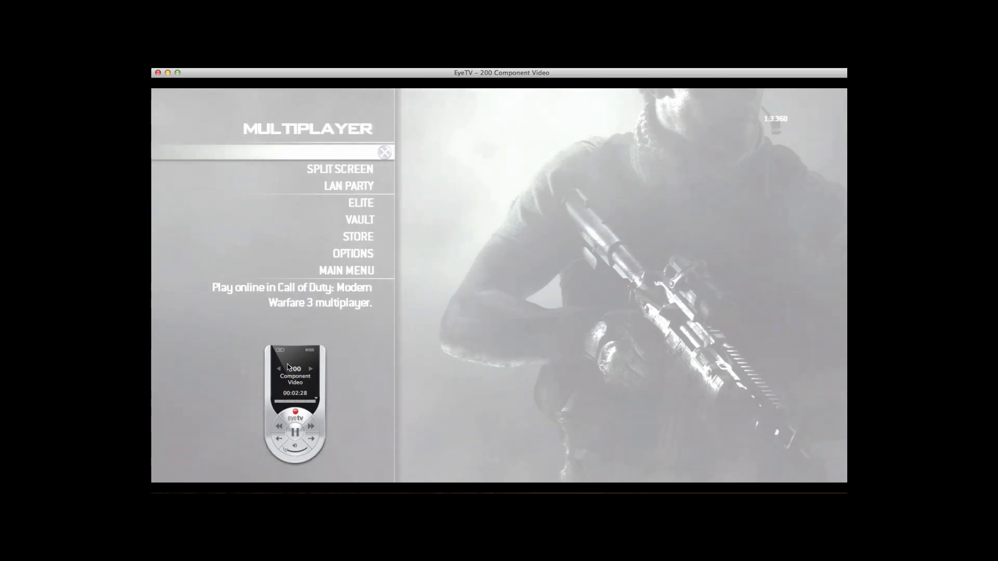
Step: Move the EyeTV remote panel from the lower-left of the video to the right side, off the game menu
mouse_move(295, 362)
left_mouse_down()
mouse_move(510, 308)
mouse_move(733, 271)
mouse_move(787, 246)
left_mouse_up()
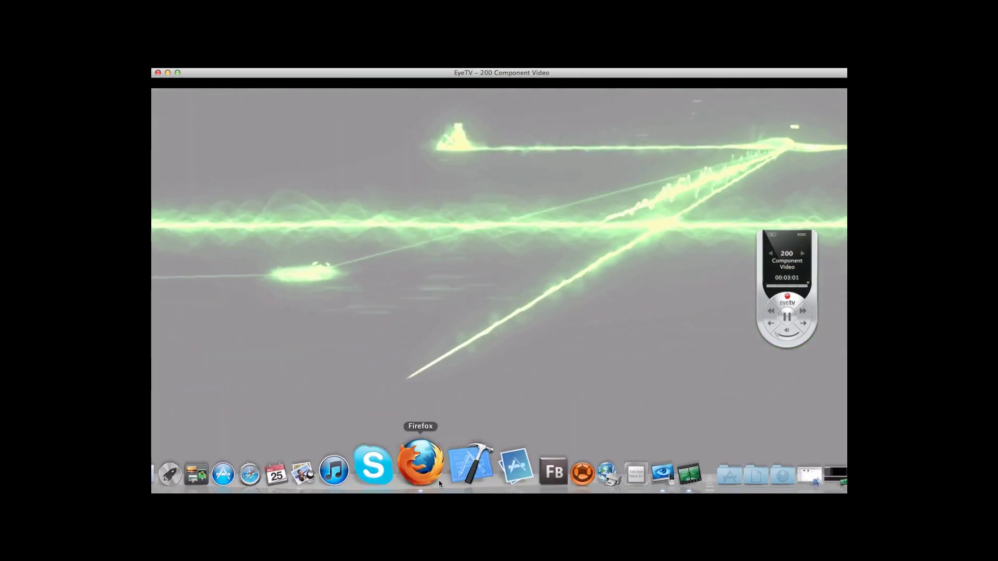
Step: Bring Firefox forward, switch to the 'EyeTv Brightness Settings Not Working' YouTube video, and browse its comments
left_click(429, 481)
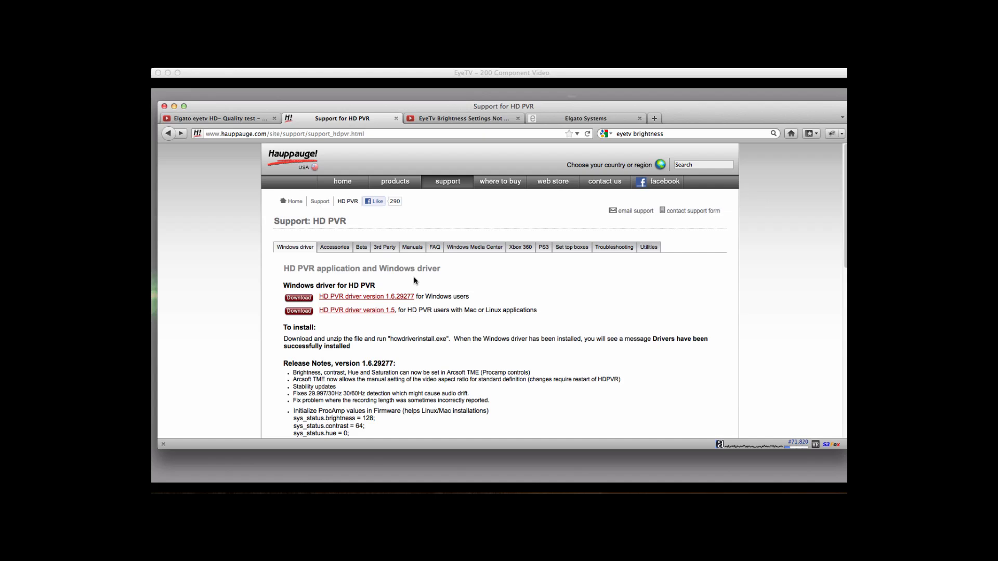
scroll(415, 280, "down", 3)
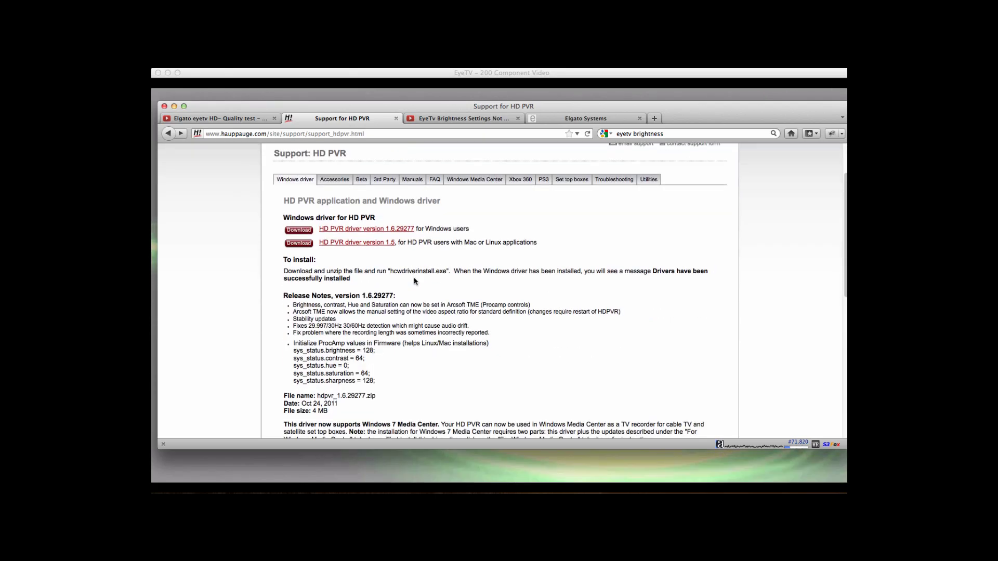
left_click(438, 120)
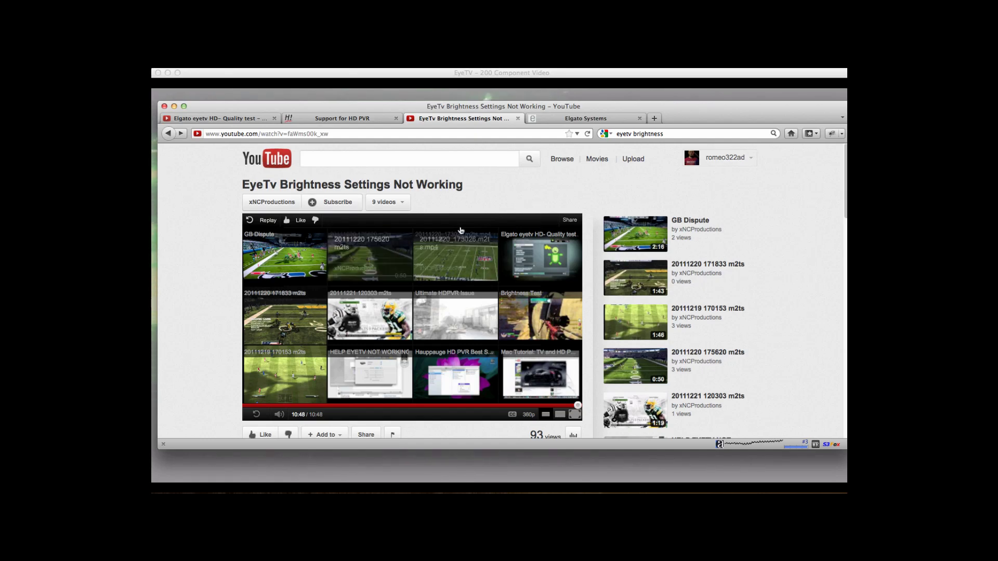
scroll(524, 174, "down", 10)
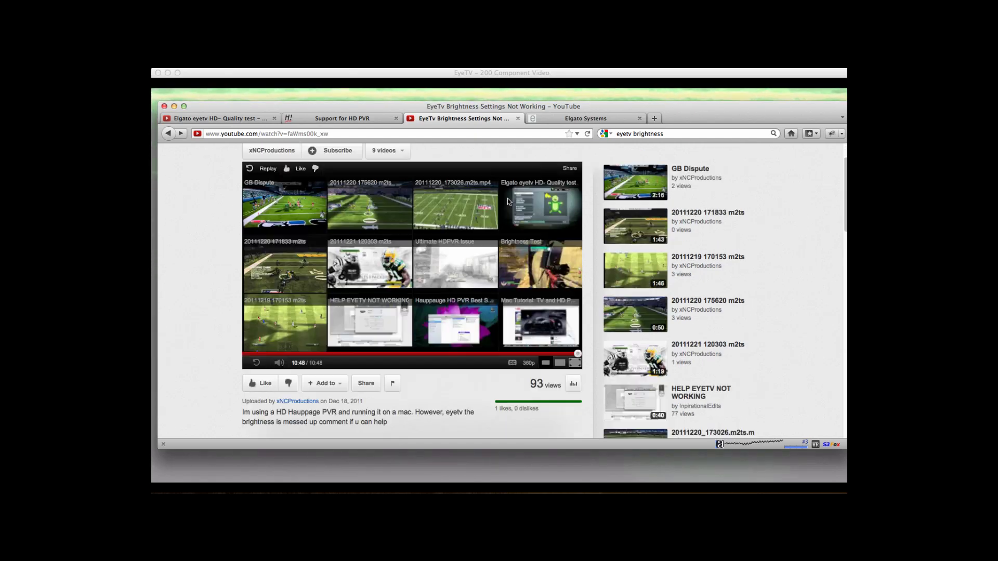
scroll(380, 263, "down", 3)
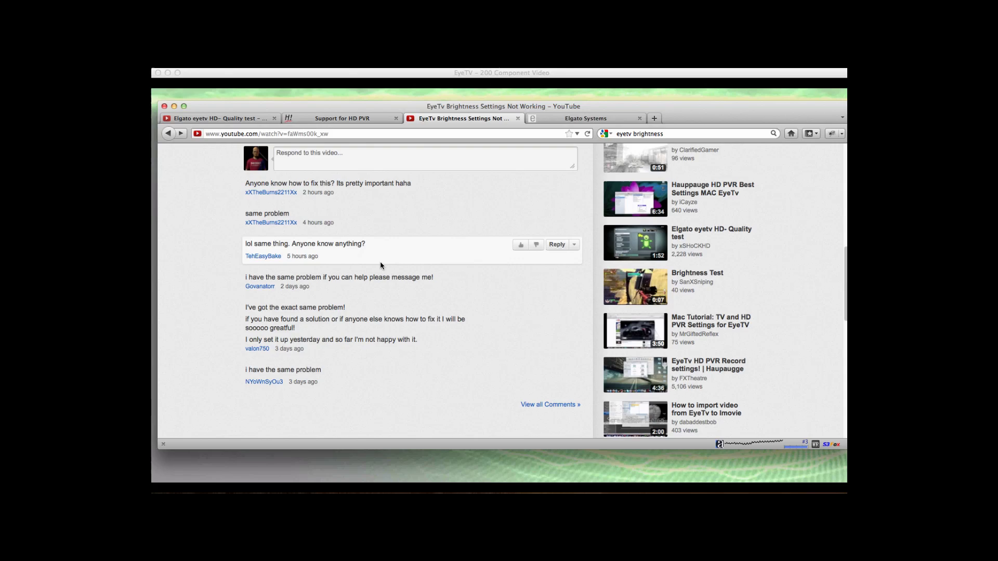
scroll(383, 262, "up", 5)
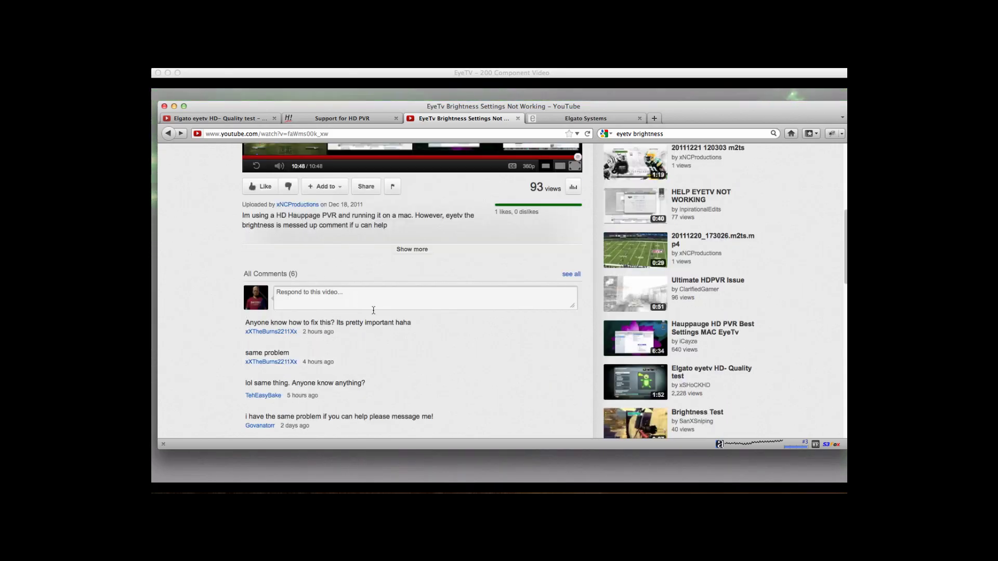
scroll(359, 250, "up", 3)
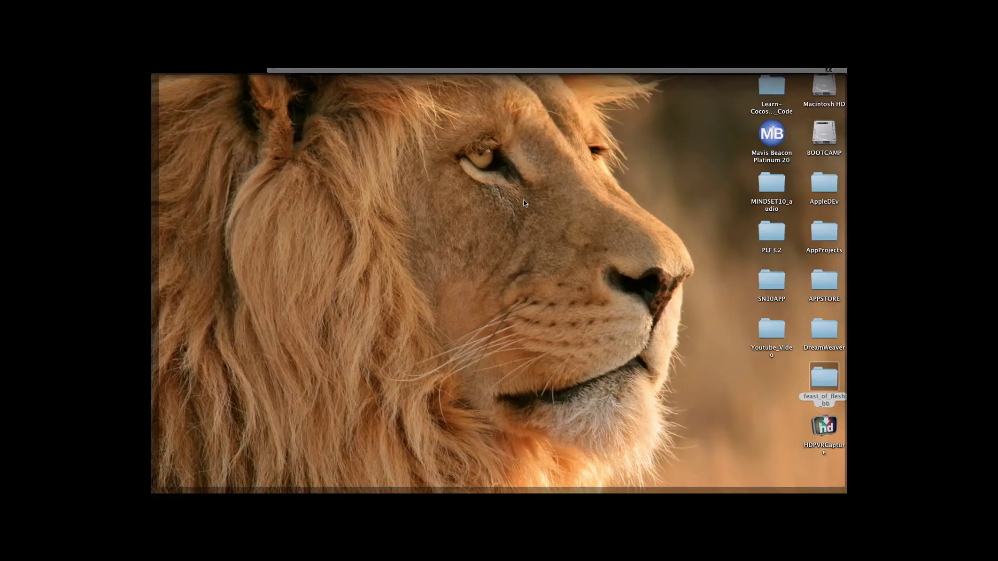
Step: Launch HDPVR Capture and view its Video Controls: Brightness 128, Contrast 64, Hue 15, Saturation 64, Sharpness 128
double_click(826, 429)
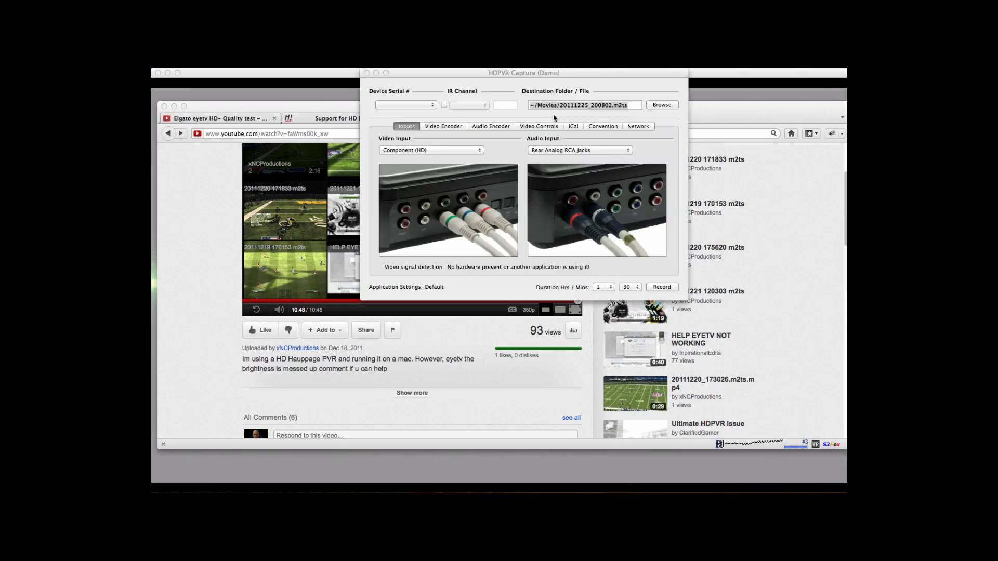
left_click(553, 126)
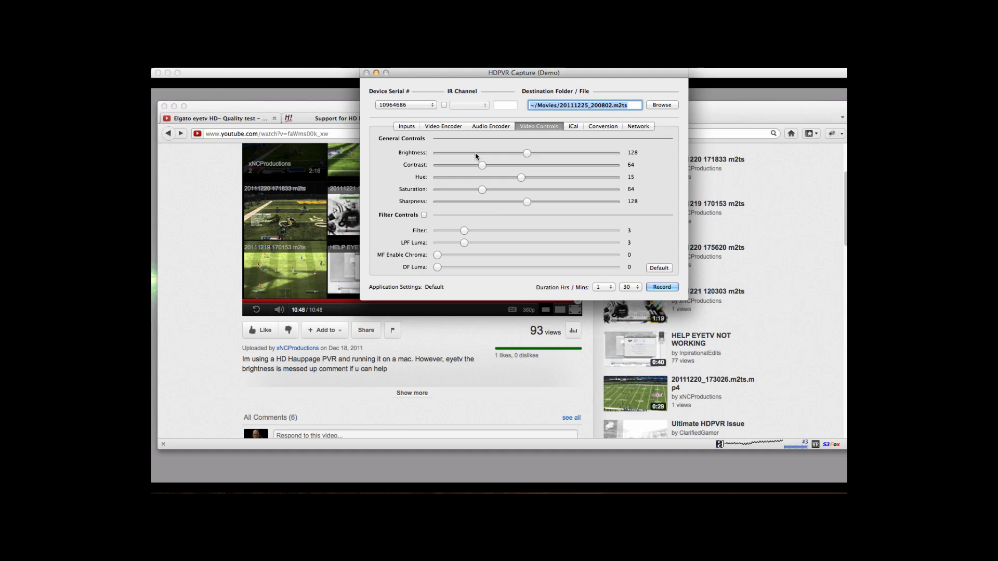
mouse_move(635, 470)
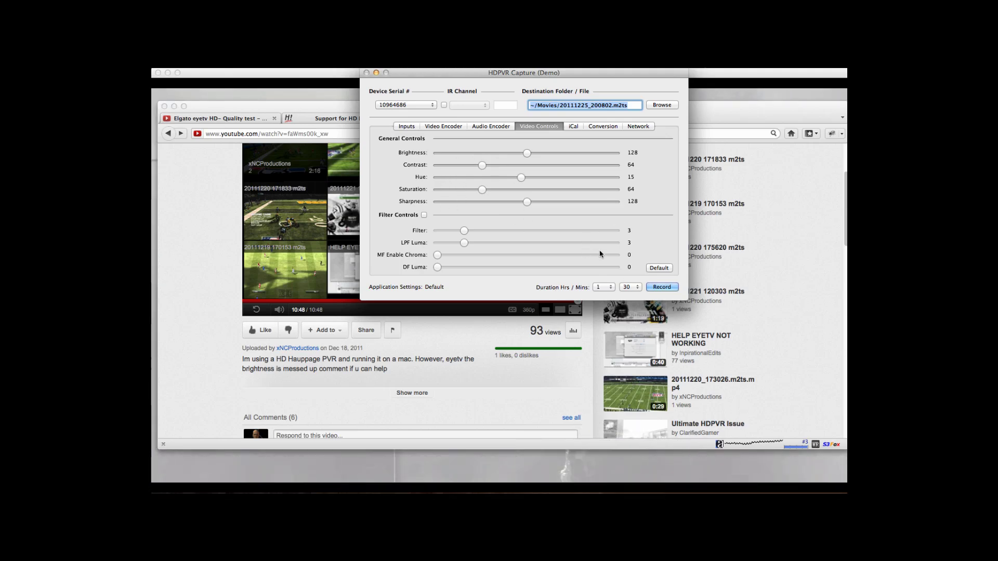
mouse_move(627, 488)
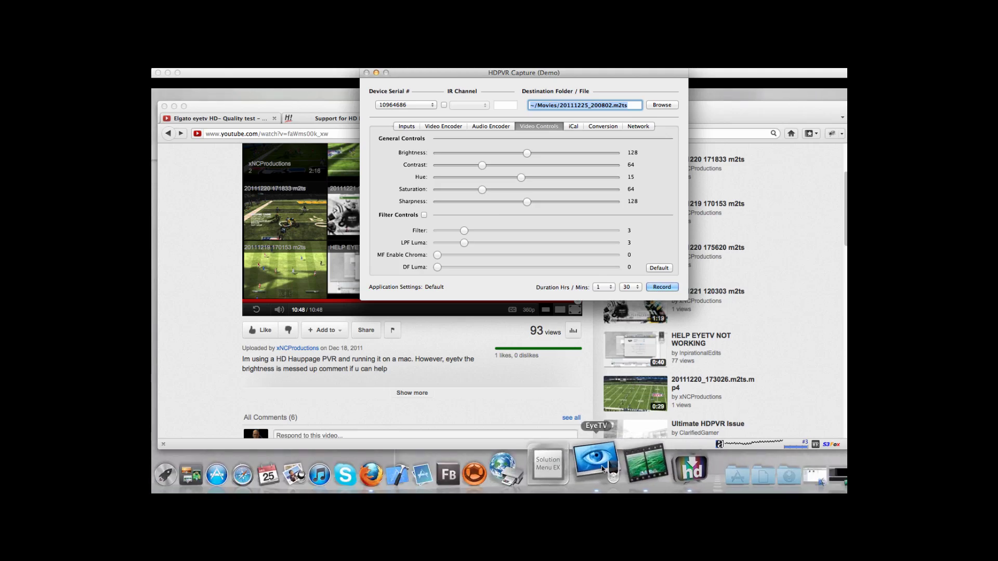
Step: Record a short clip of the washed-out game menu in EyeTV, stop it, and quit EyeTV
left_click(602, 468)
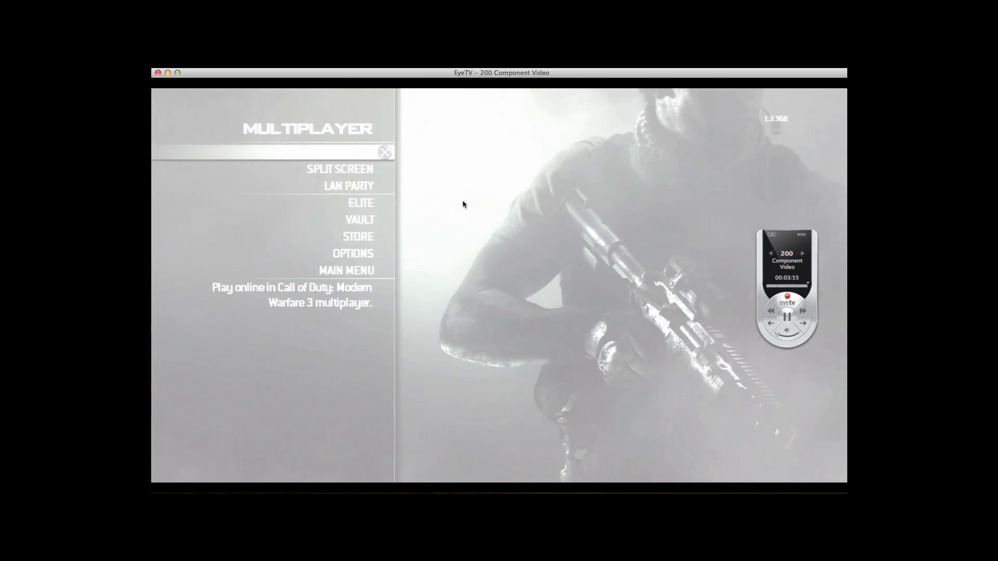
left_click(787, 304)
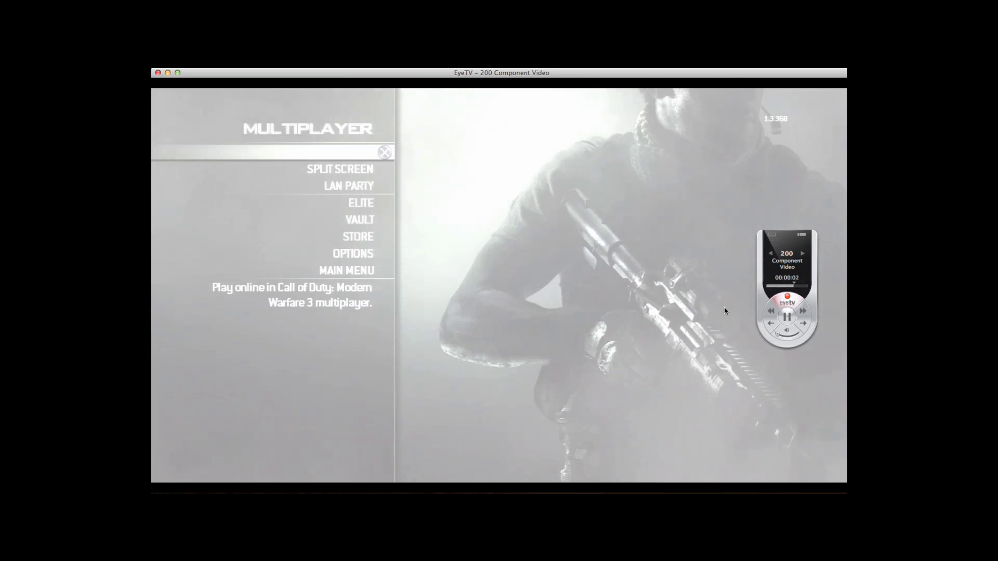
left_click(786, 304)
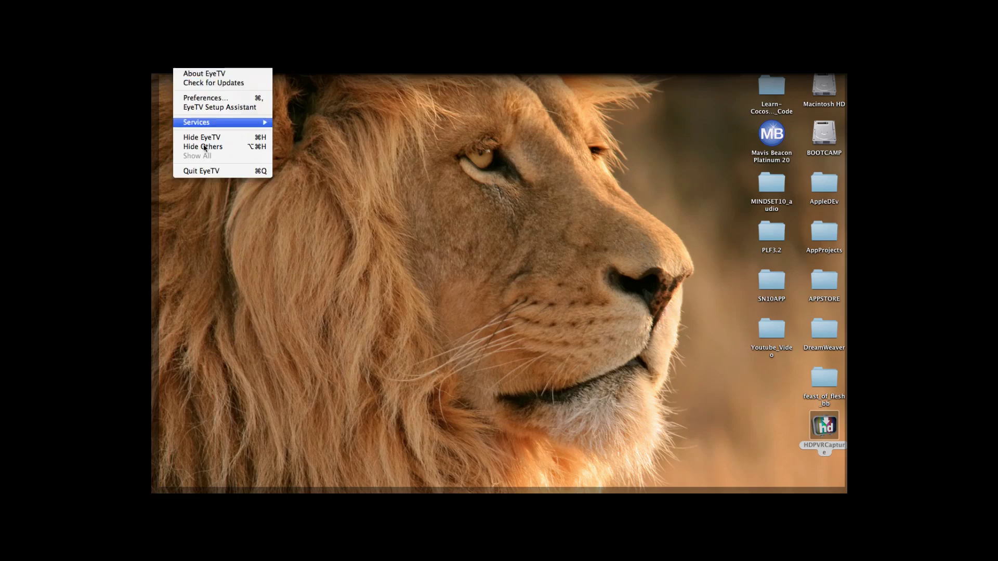
left_click(209, 171)
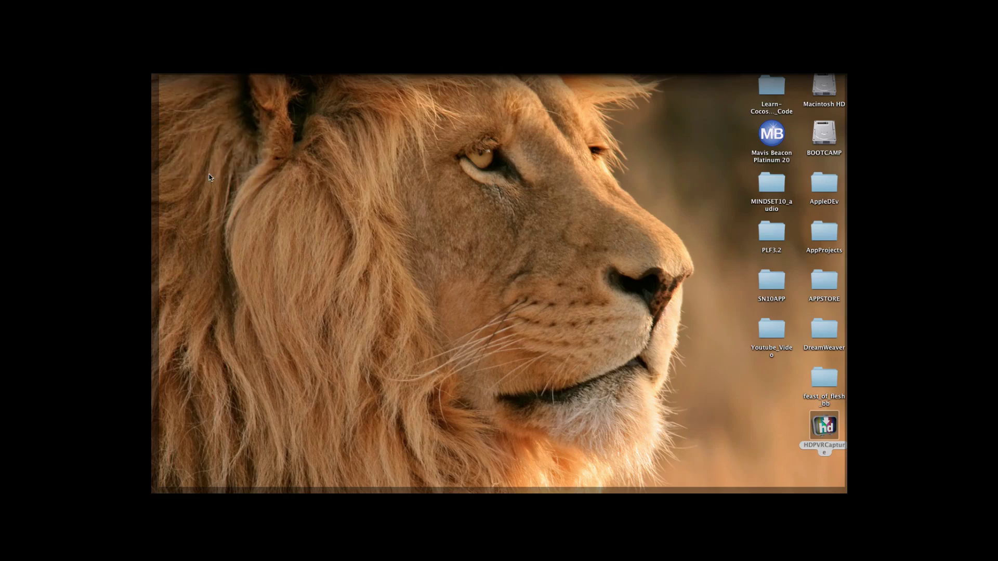
Step: Restore the windows, record a brief HDPVR Capture clip to 20111225_200802.m2ts, stop it, and quit HDPVRCapture
key("F11")
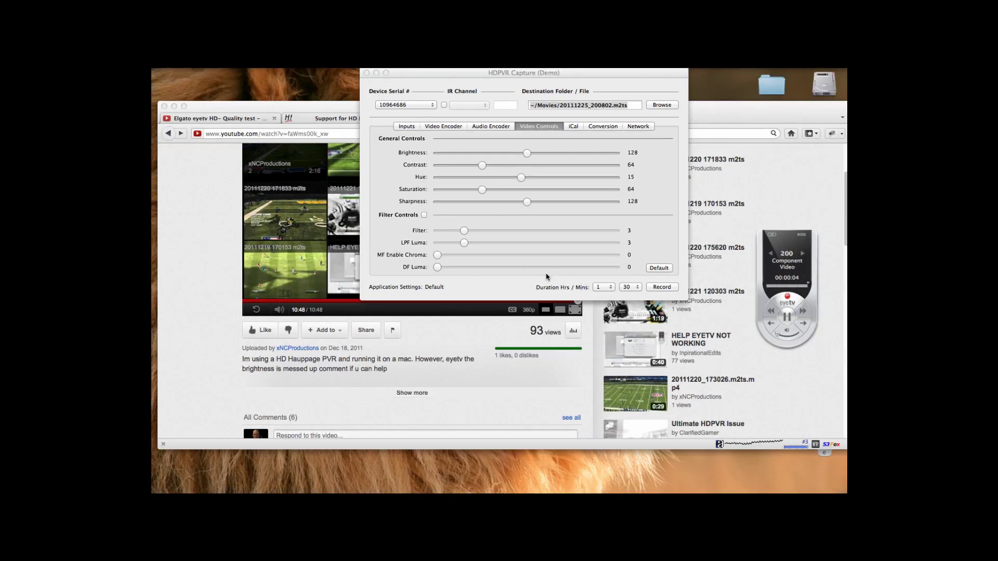
left_click(396, 198)
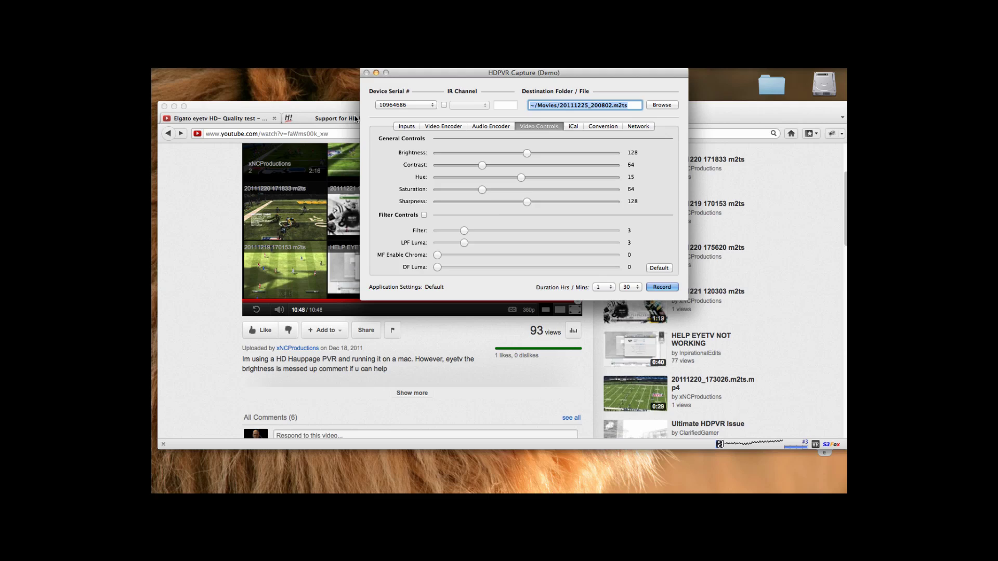
left_click(668, 287)
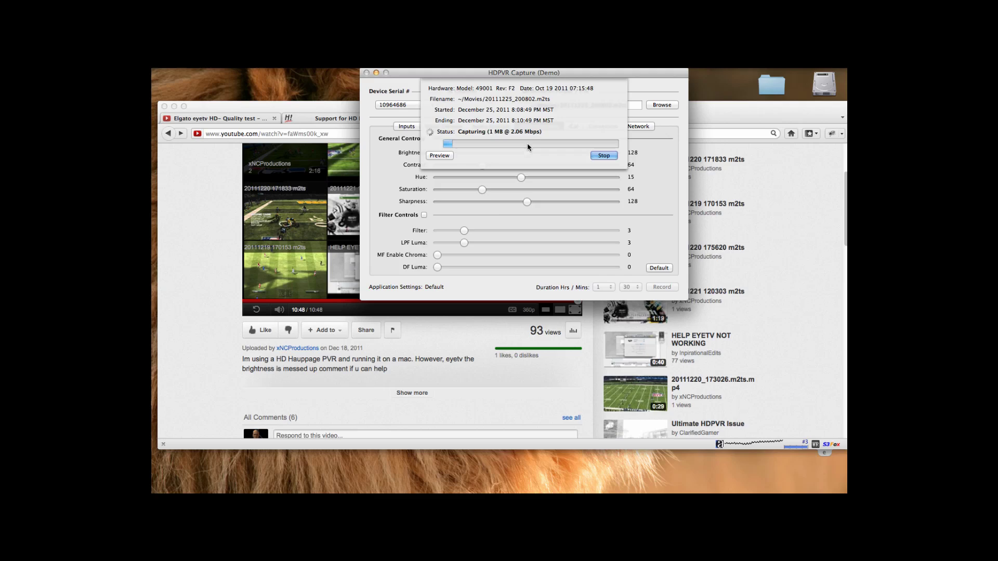
left_click(599, 156)
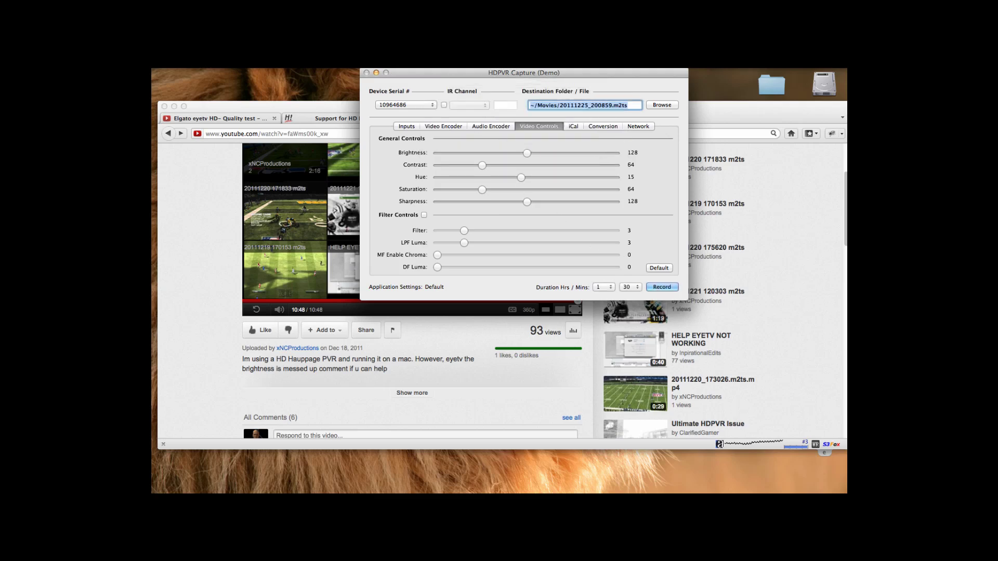
left_click(197, 67)
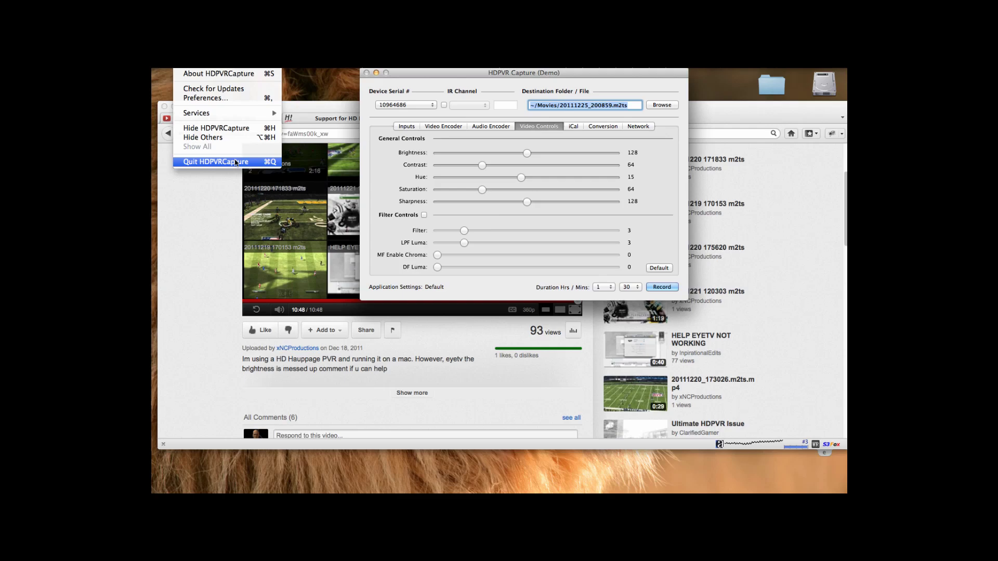
left_click(235, 163)
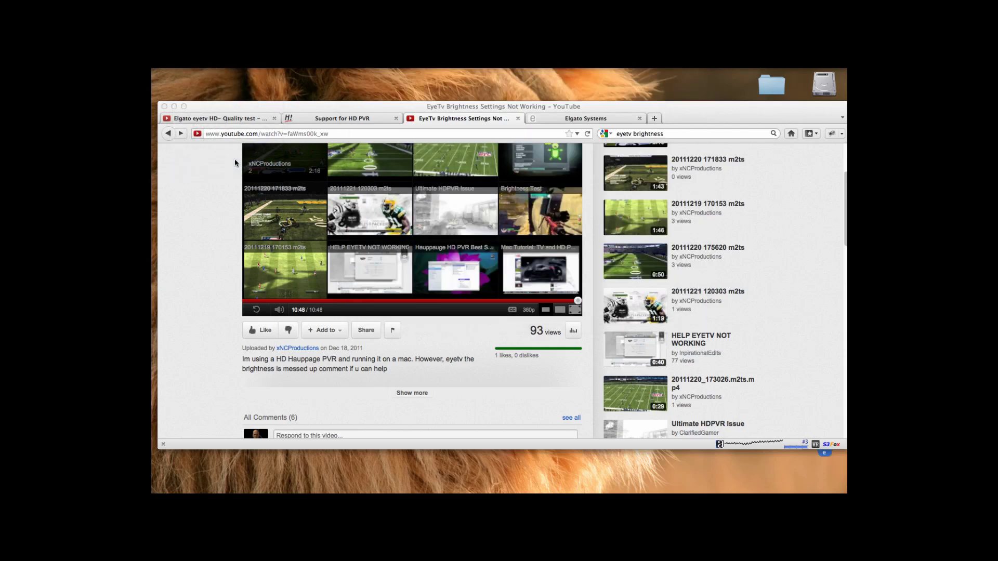
Step: Minimize the YouTube browser window and relaunch EyeTV on 100 Component Video from the Dock
left_click(175, 106)
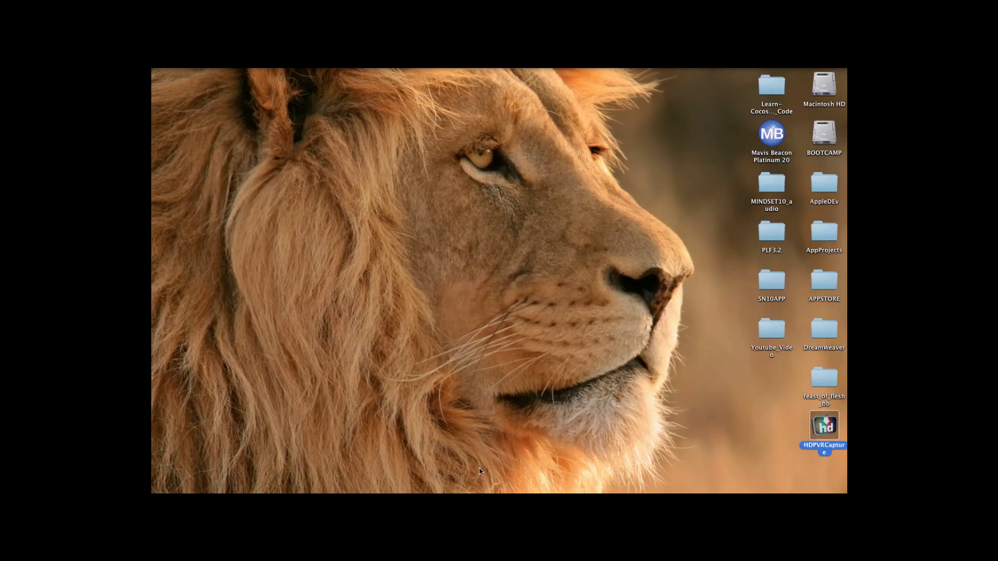
mouse_move(526, 471)
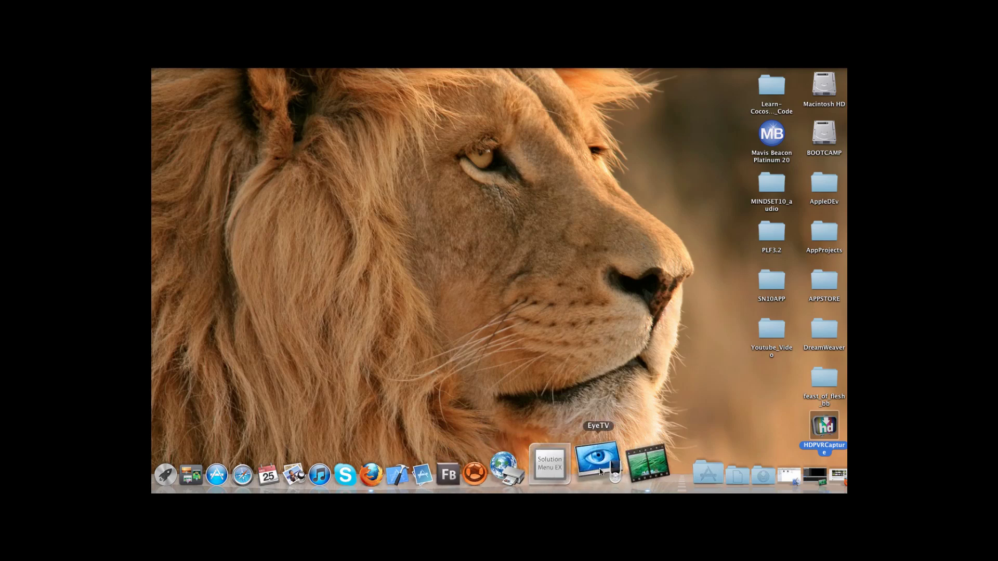
left_click(603, 472)
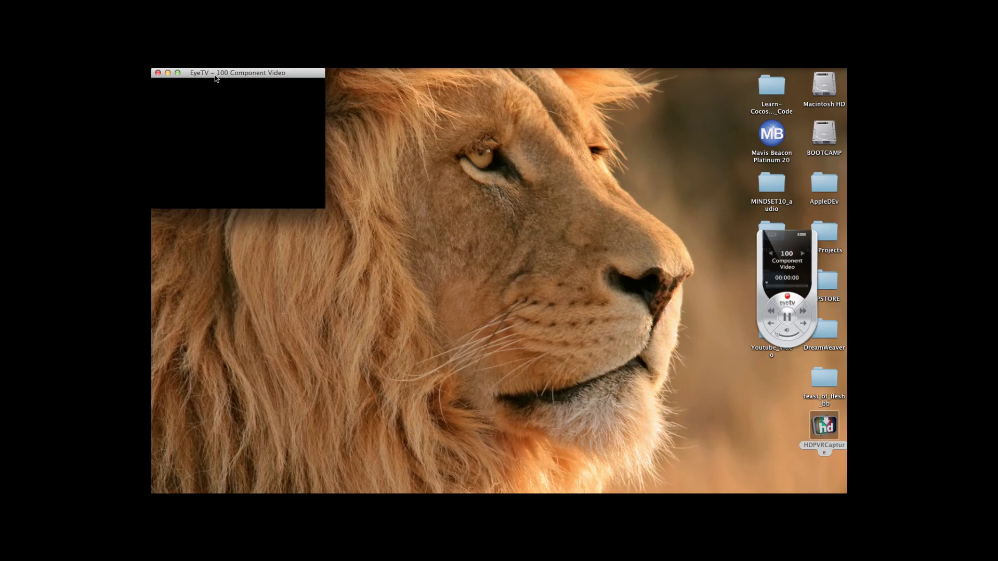
Step: Zoom the EyeTV window, shrink it, then enlarge it again so the Modern Warfare 3 menu shows normal dark brightness
left_click(178, 73)
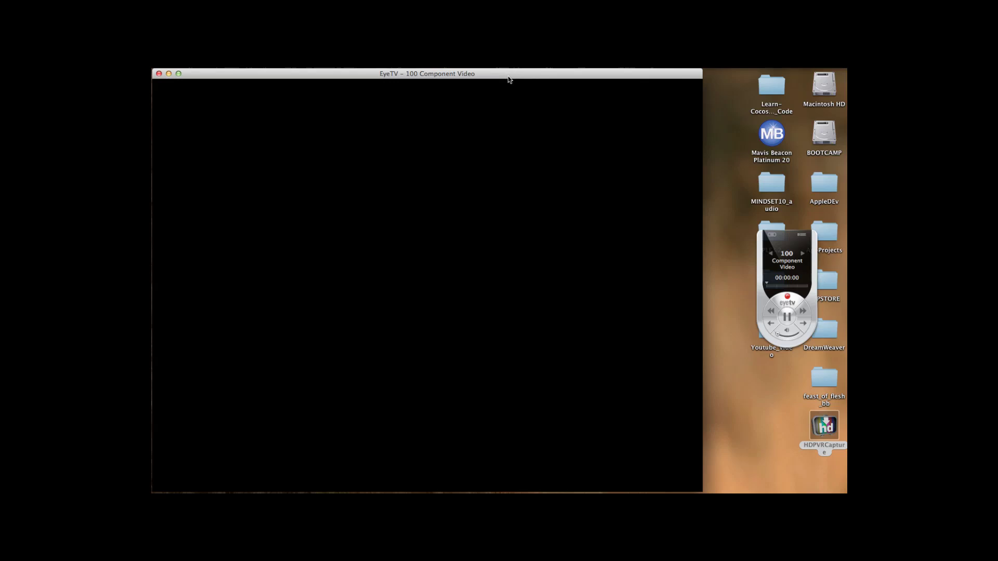
key("super+1")
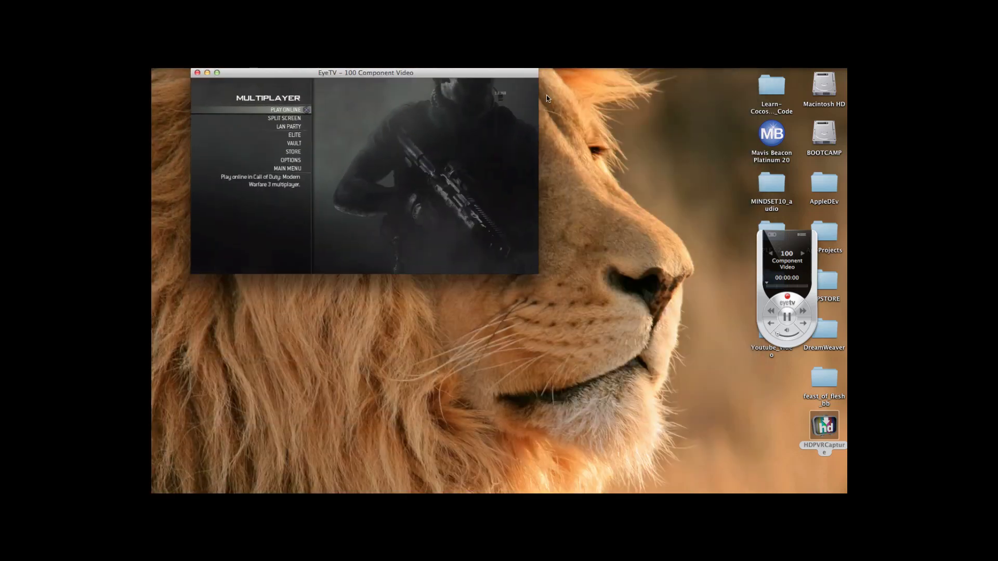
left_click(217, 73)
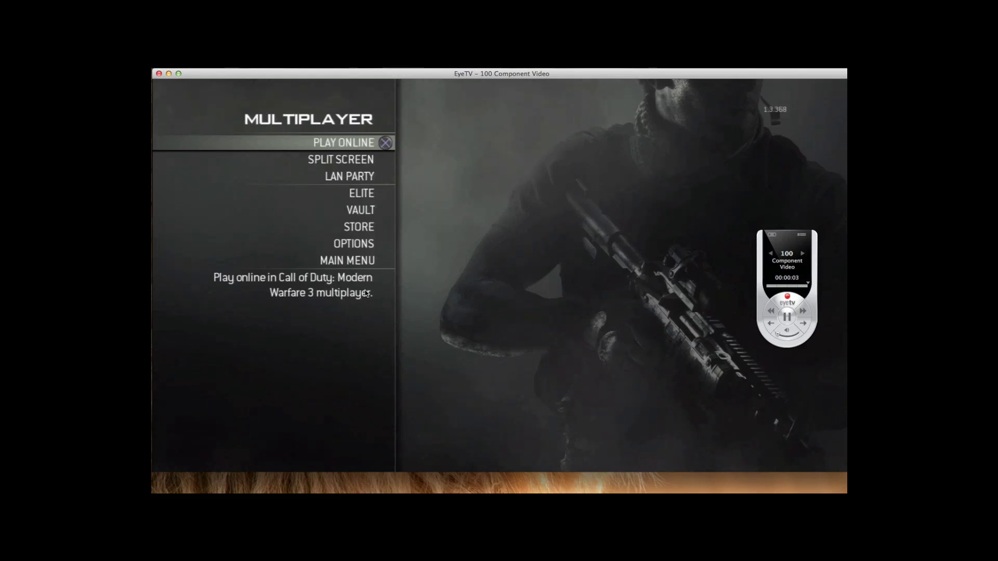